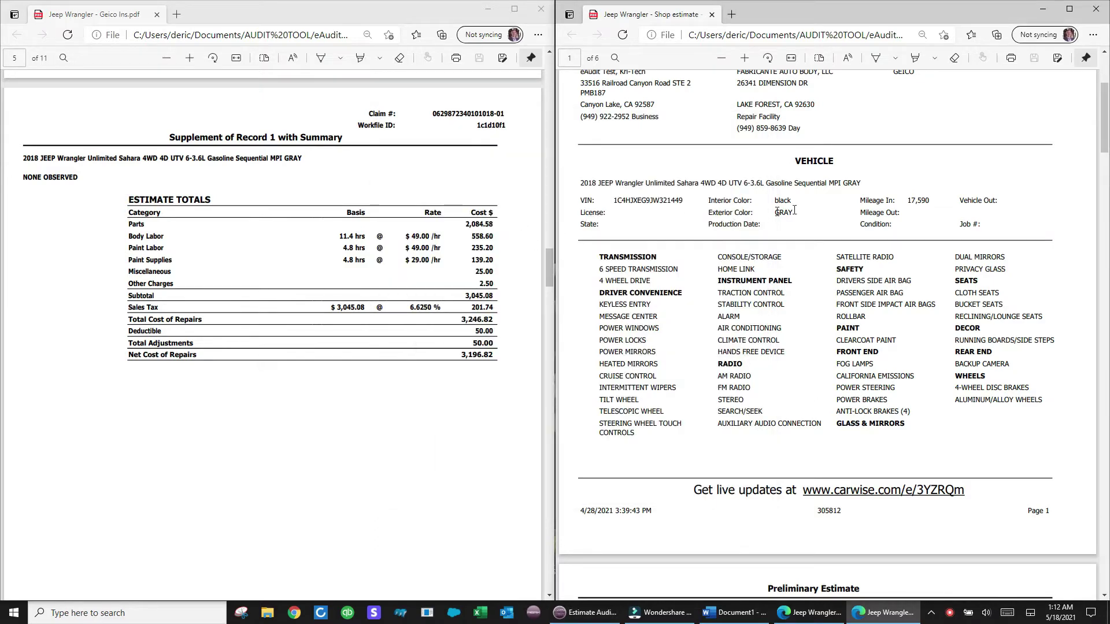
- Scroll the shop estimate PDF to its page-4 Estimate Totals, showing the $4,595.72 grand total
drag(1105, 141, 1105, 400)
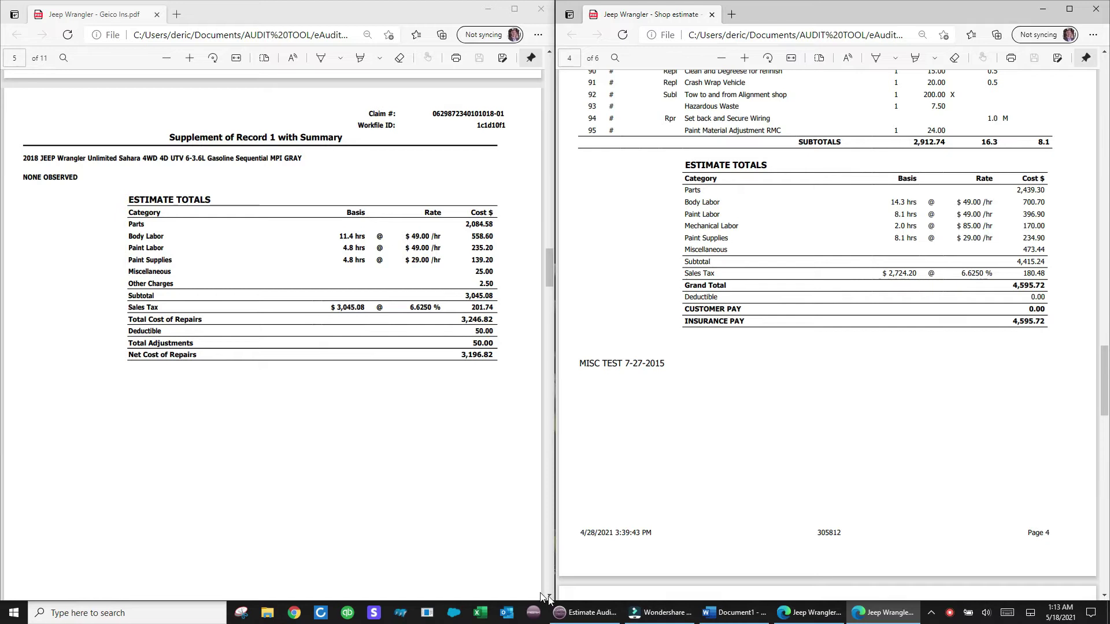
- Start PDF selection in eAudit and load the Geico insurance estimate PDF
click(587, 613)
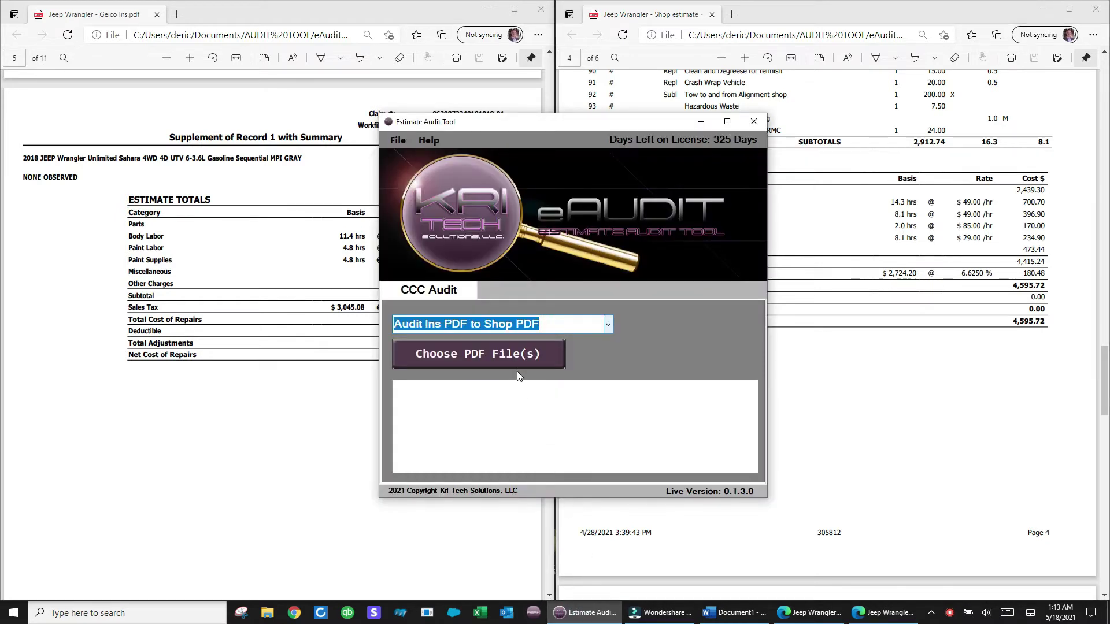
click(514, 357)
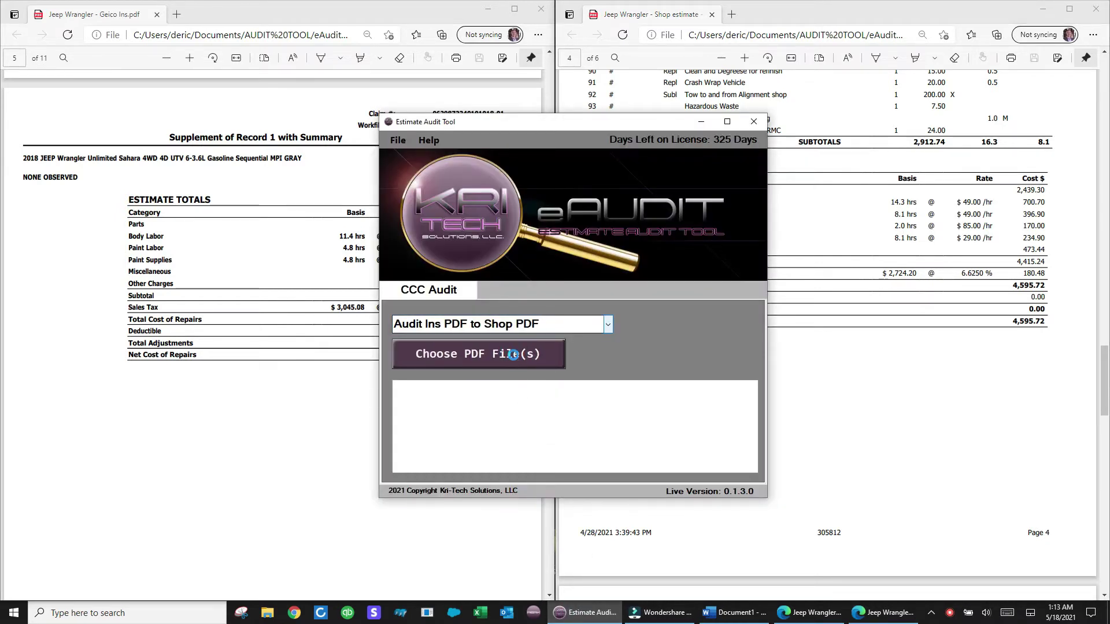
click(575, 342)
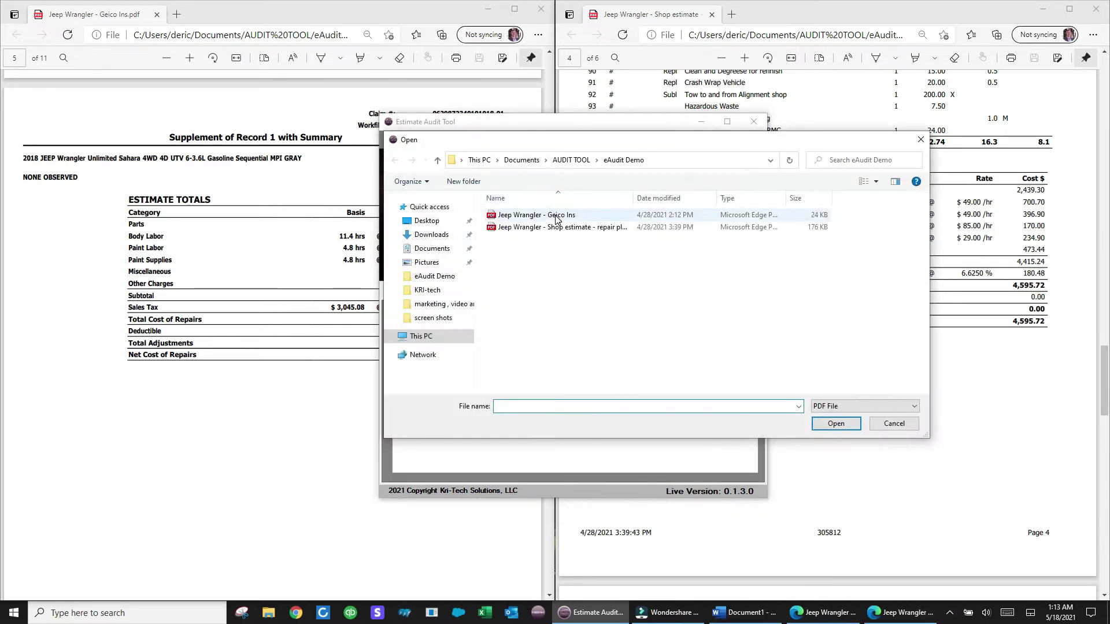
click(556, 216)
double_click(557, 217)
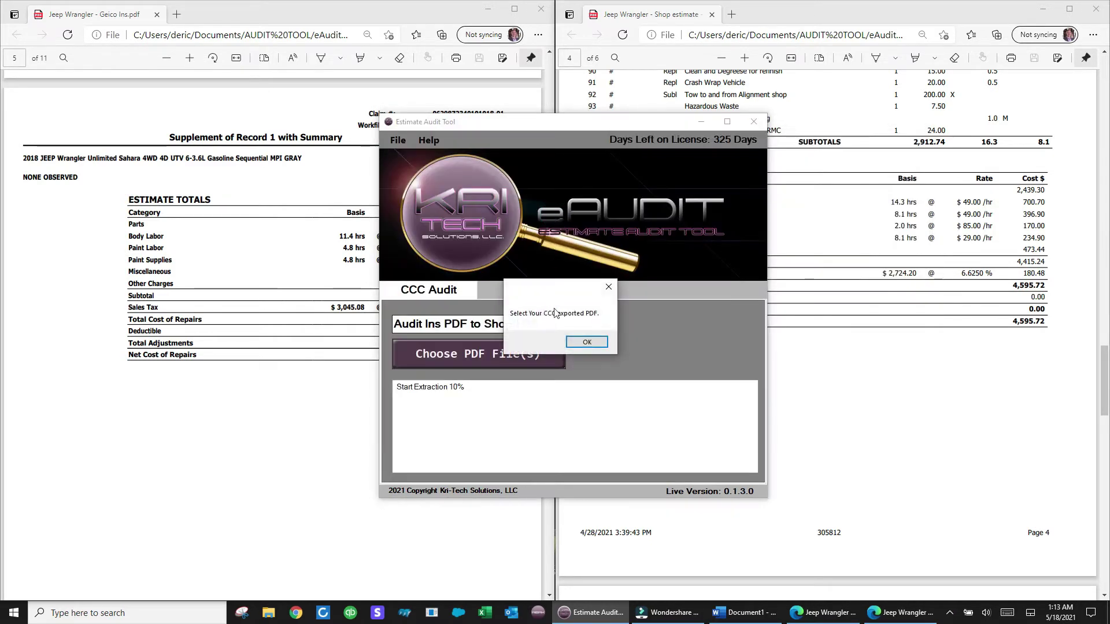
- Load the shop estimate repair plan PDF for extraction
click(581, 343)
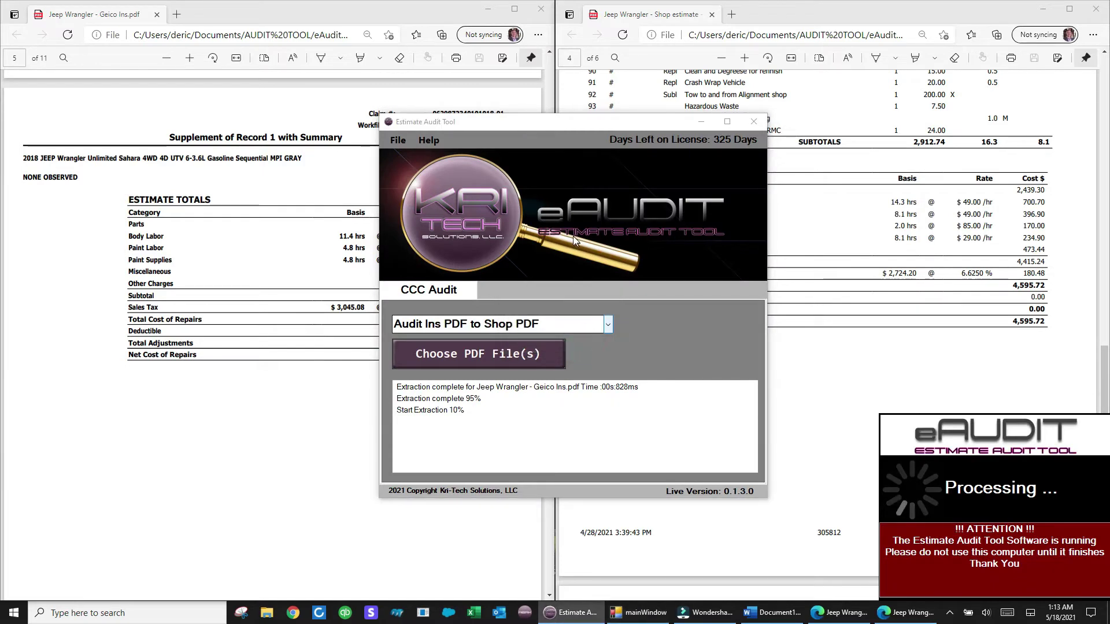
click(573, 228)
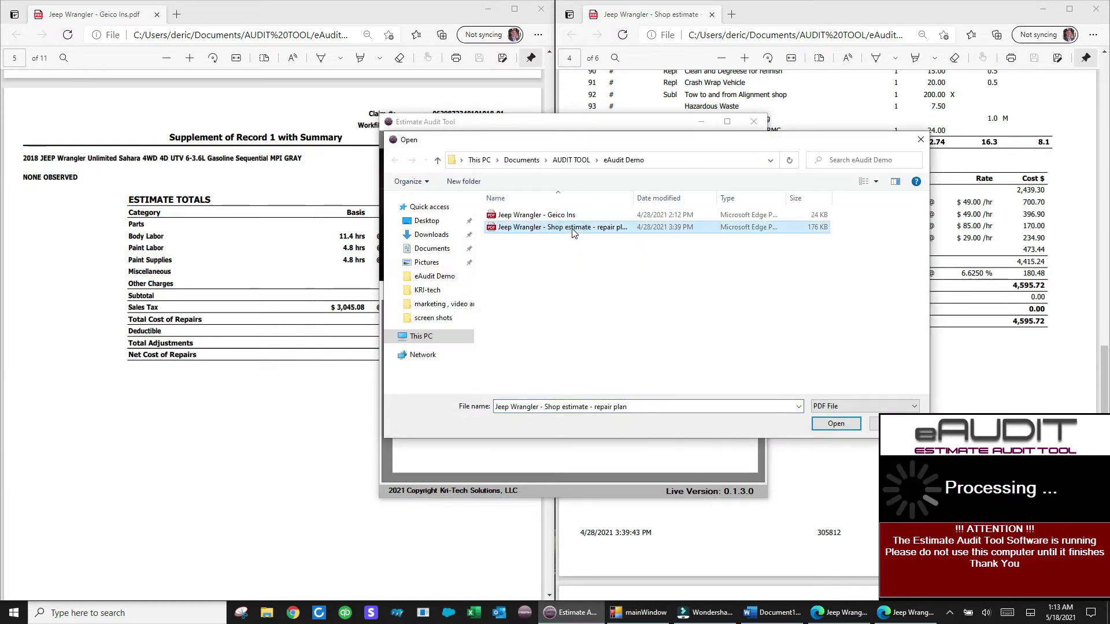
click(572, 229)
double_click(654, 231)
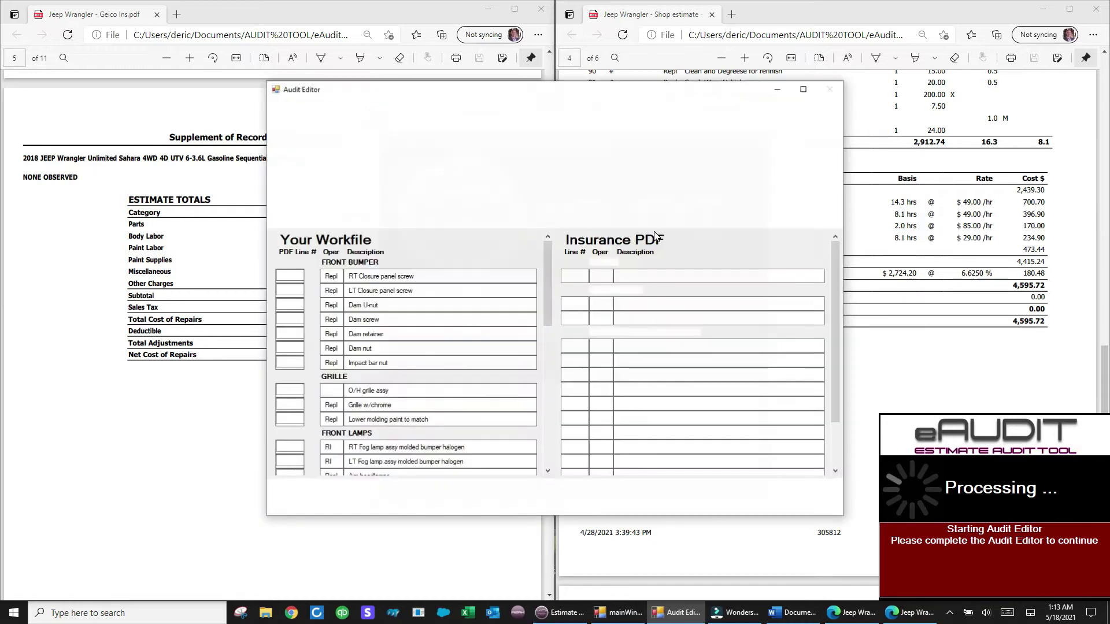
- Enter 242829 in the PDF Line # box of the O/H grille assy line
click(287, 389)
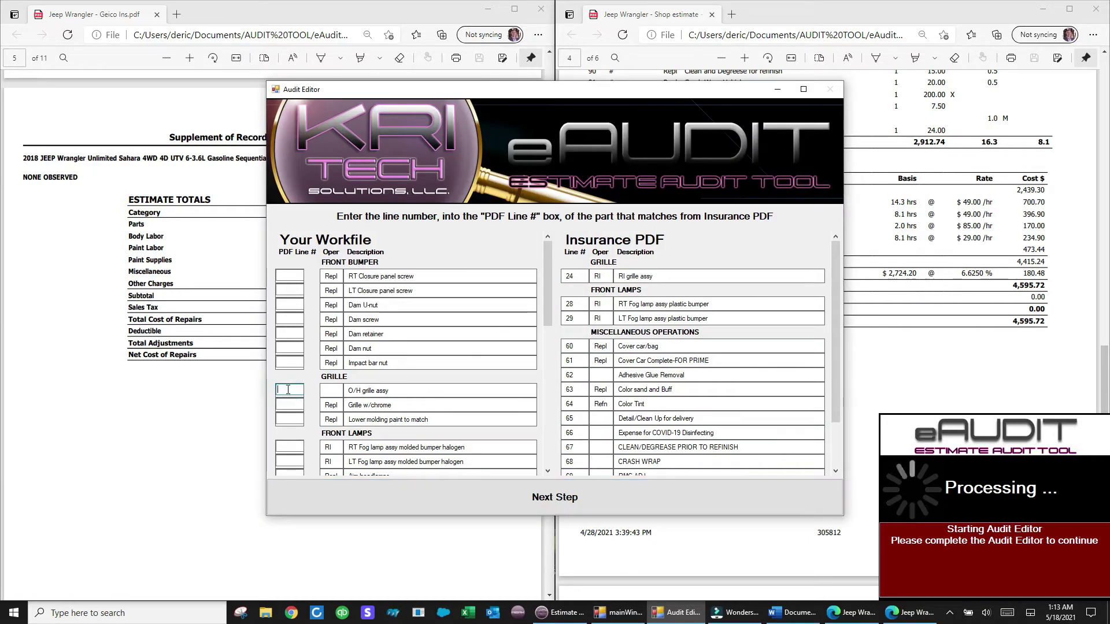
text(24)
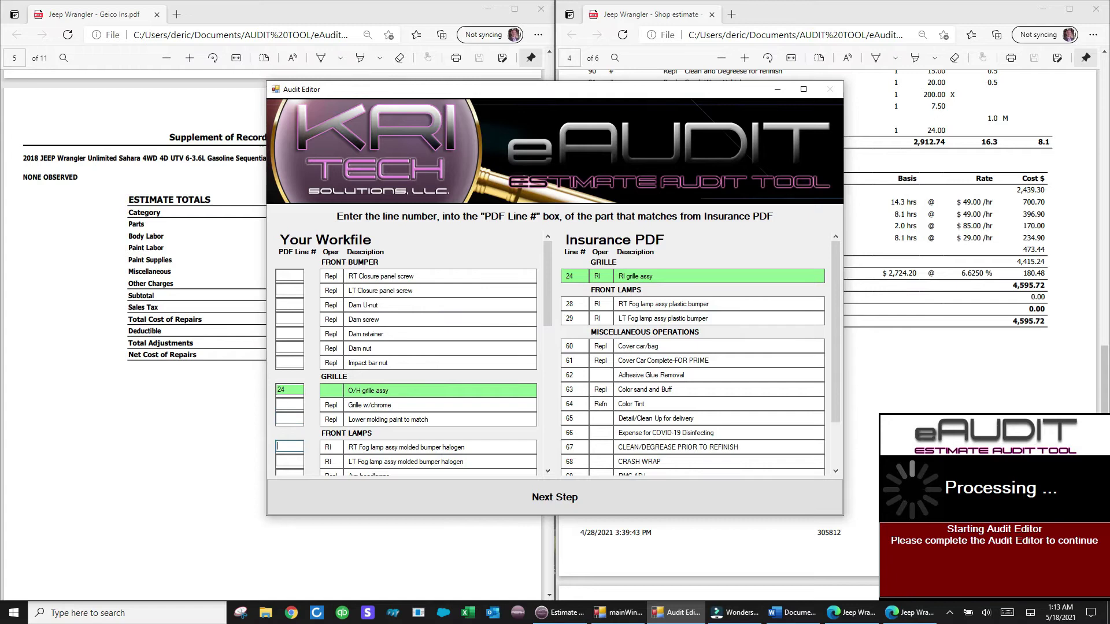
text(28)
text(29)
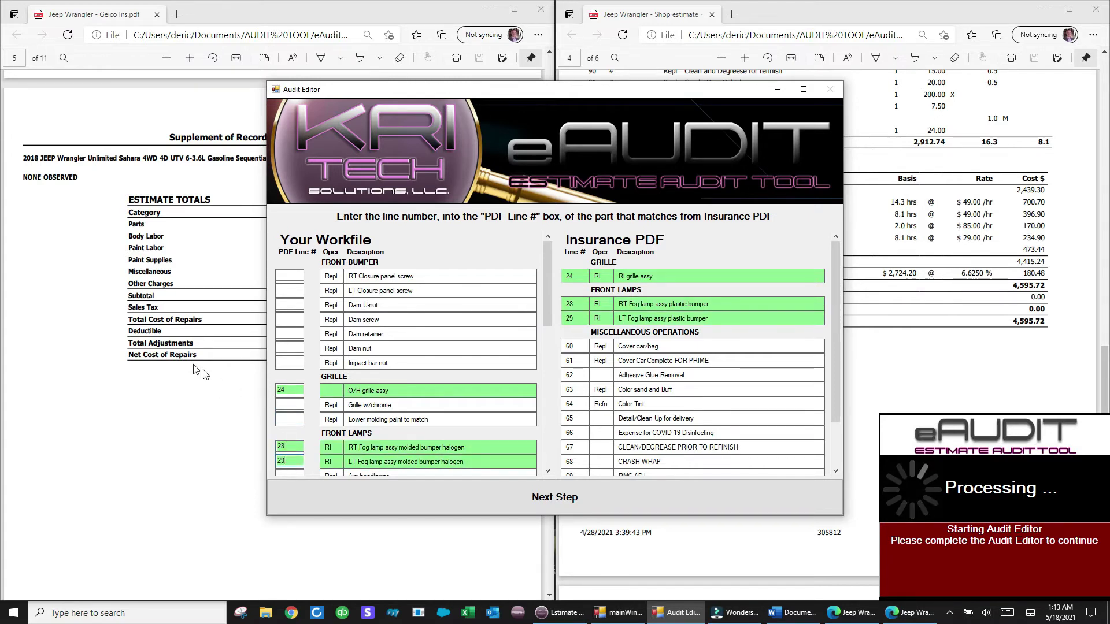
scroll(668, 347, down, 10)
scroll(668, 347, down, 3)
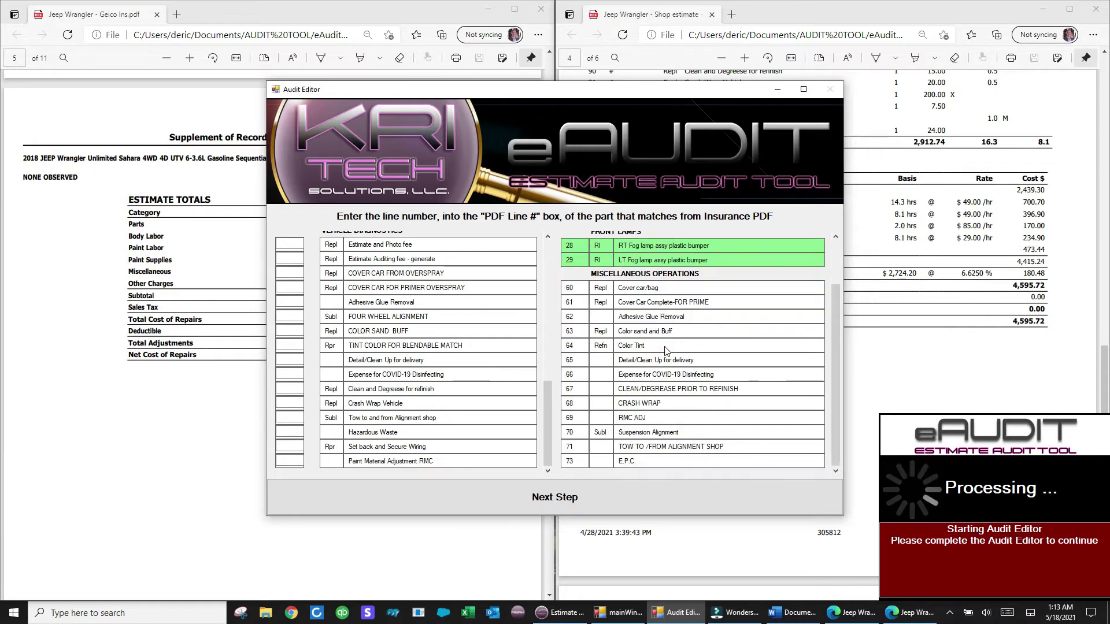
- Match the overspray cover, wheel alignment and tint rows to Geico lines 60, 61, 70, 63, 64/65
click(286, 273)
text(60)
key(Tab)
text(61)
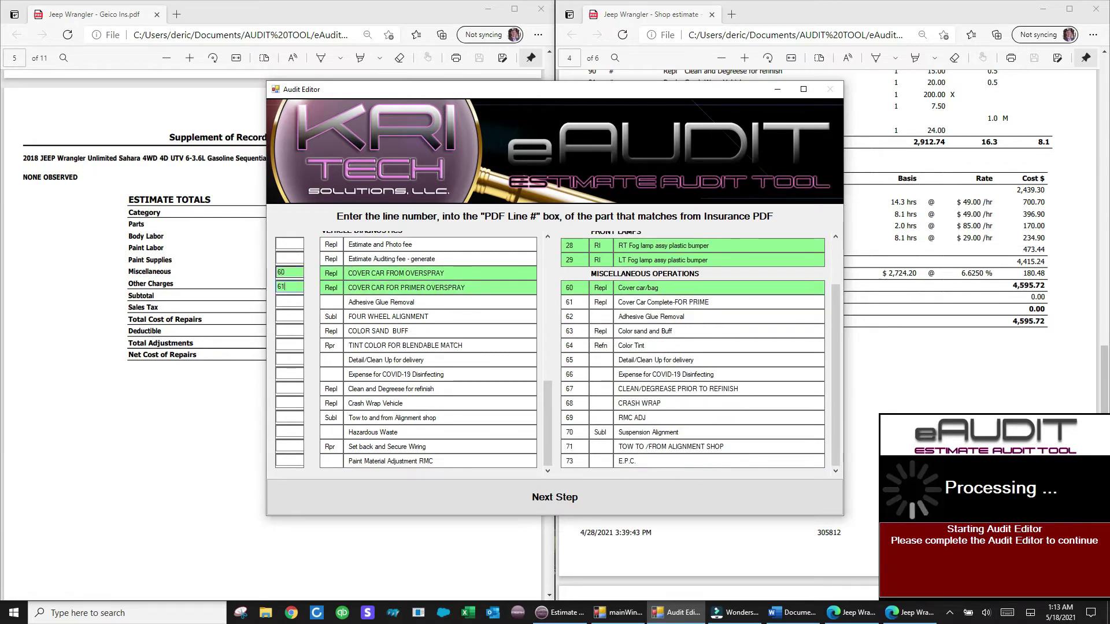
key(Tab)
text(62)
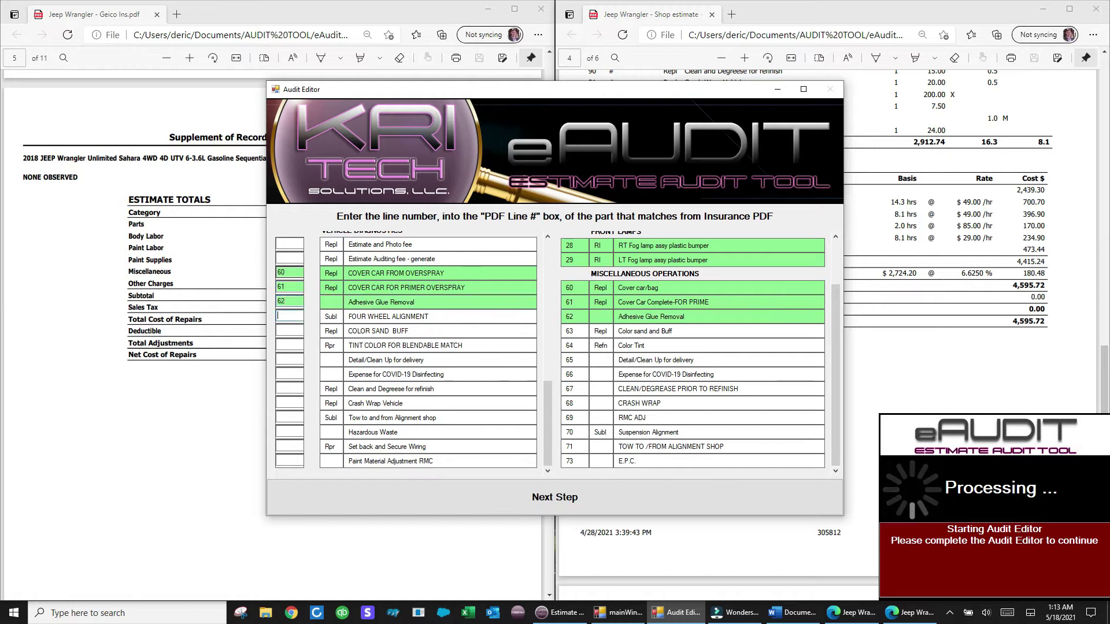
text(70)
key(Tab)
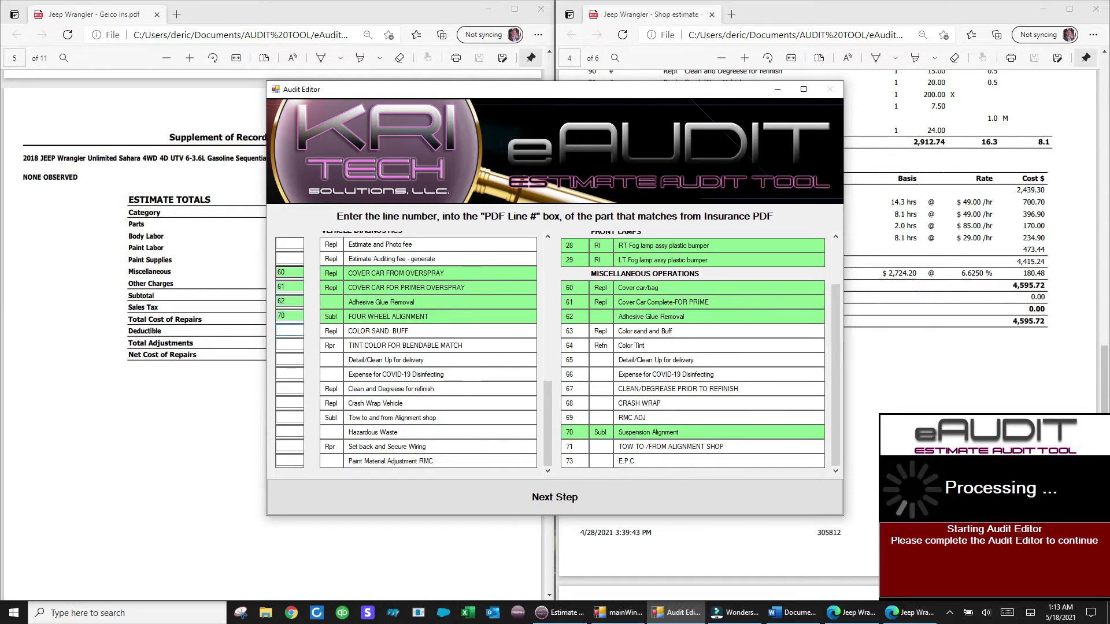
text(63)
key(Tab)
text(64)
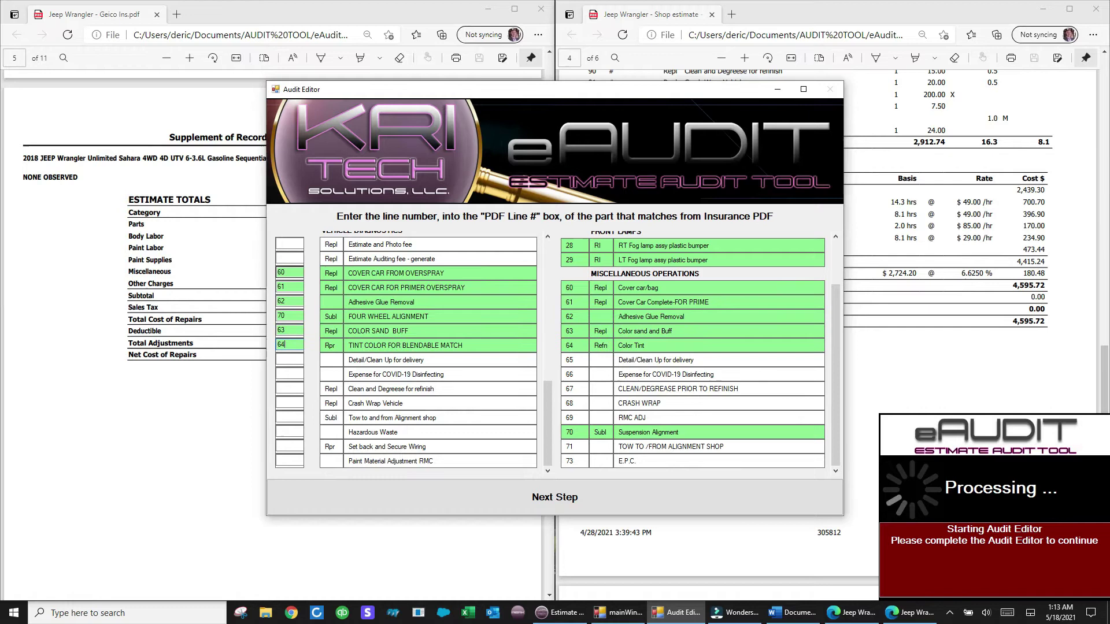
text(65)
key(Tab)
- Match the next rows to 66, 67, 68, then tow 71, hazardous waste 73, paint material 69
text(66)
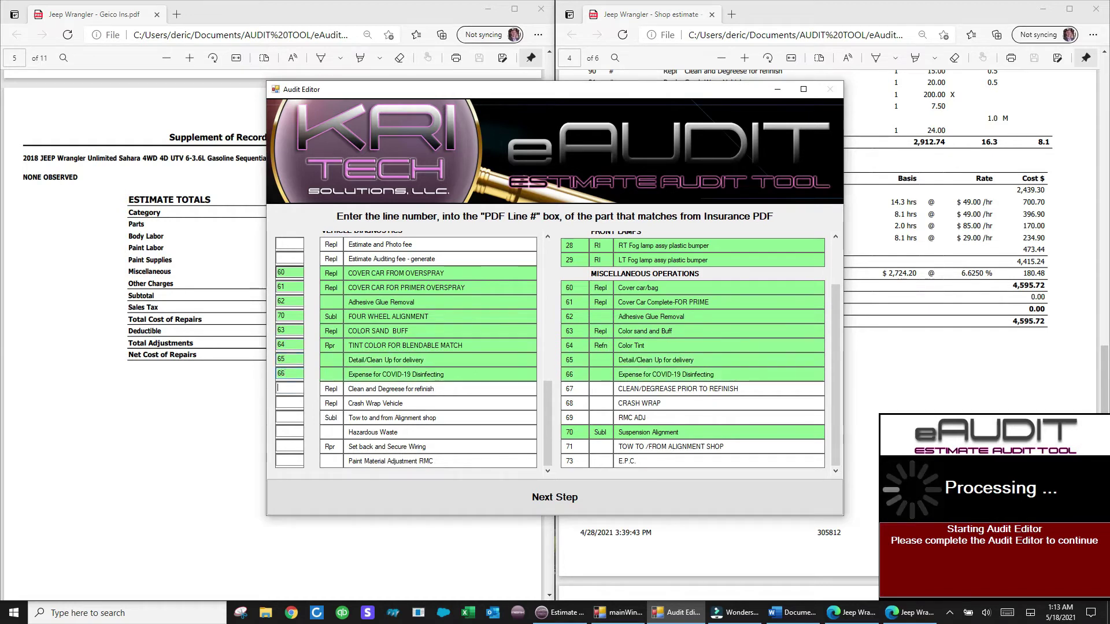
key(Tab)
text(67)
key(Tab)
text(68)
key(Tab)
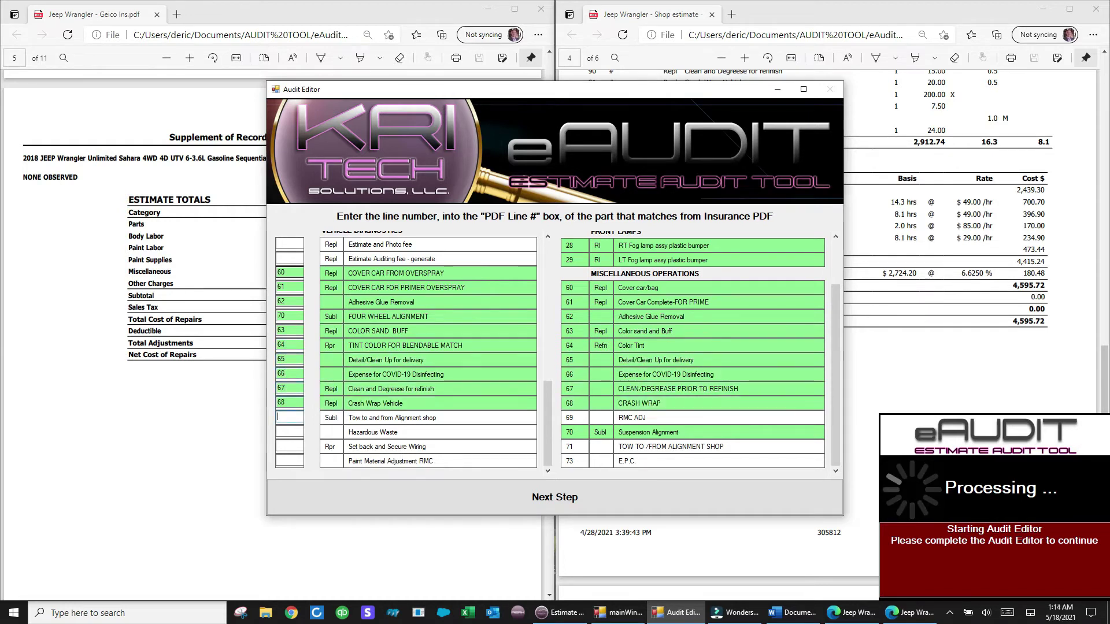
text(71)
key(Tab)
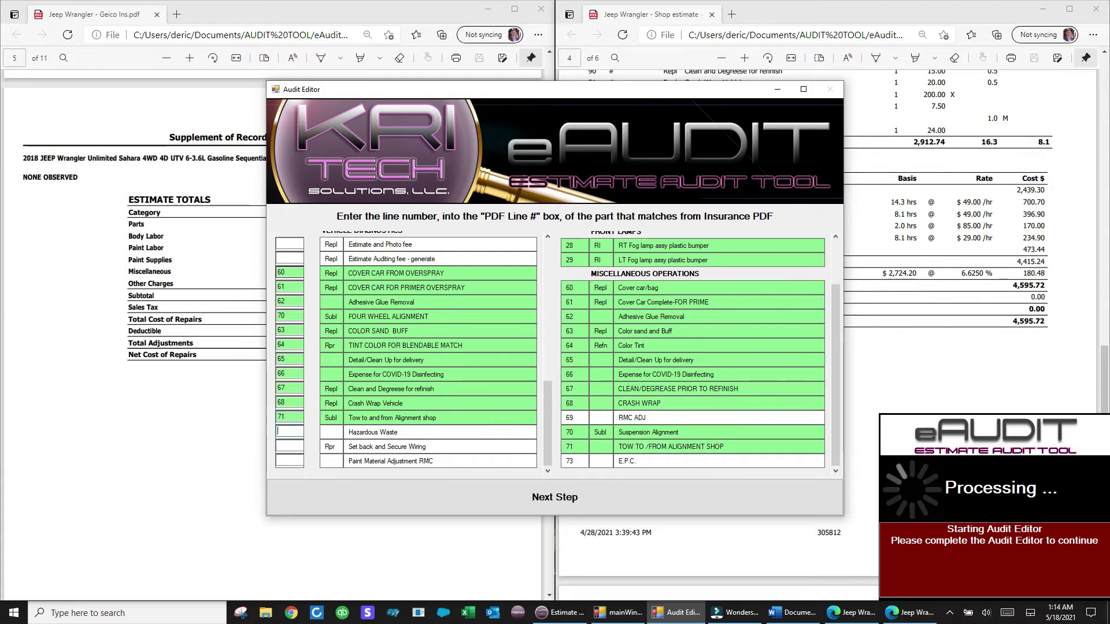
text(73)
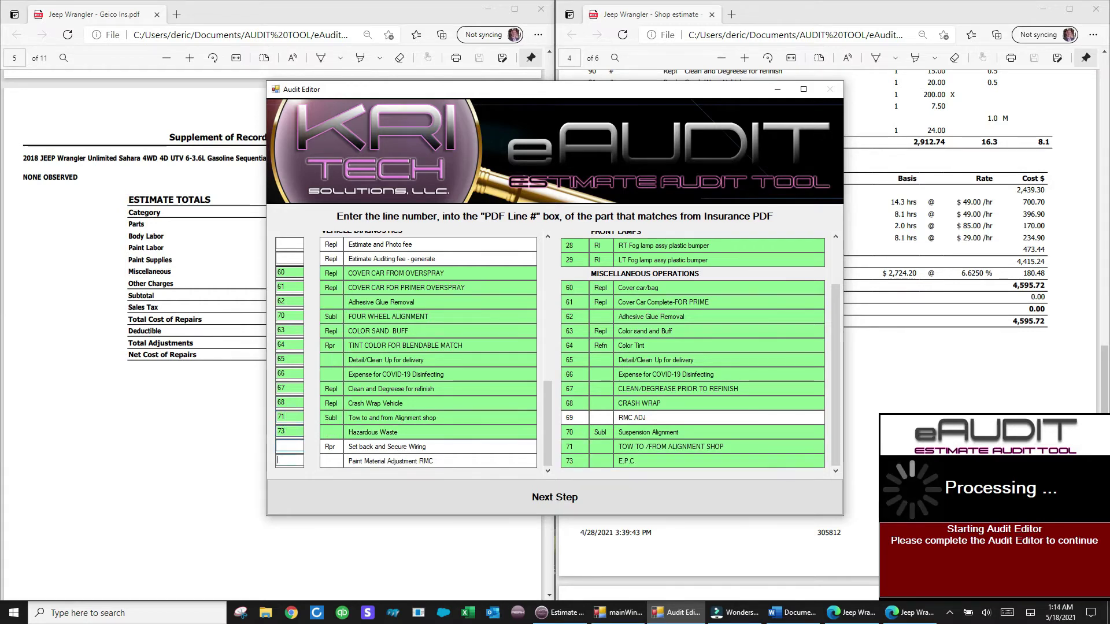
key(Tab)
key(Tab)
text(69)
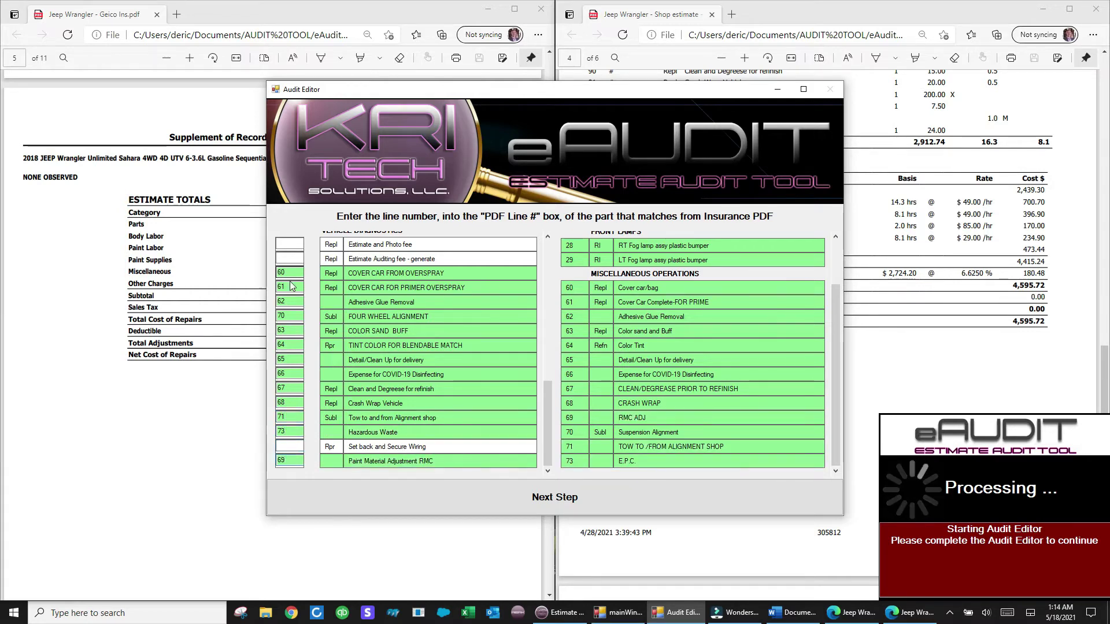
- Submit the line matches, maximize the Audit Editor, and leave the Bumper cover pair included
click(559, 507)
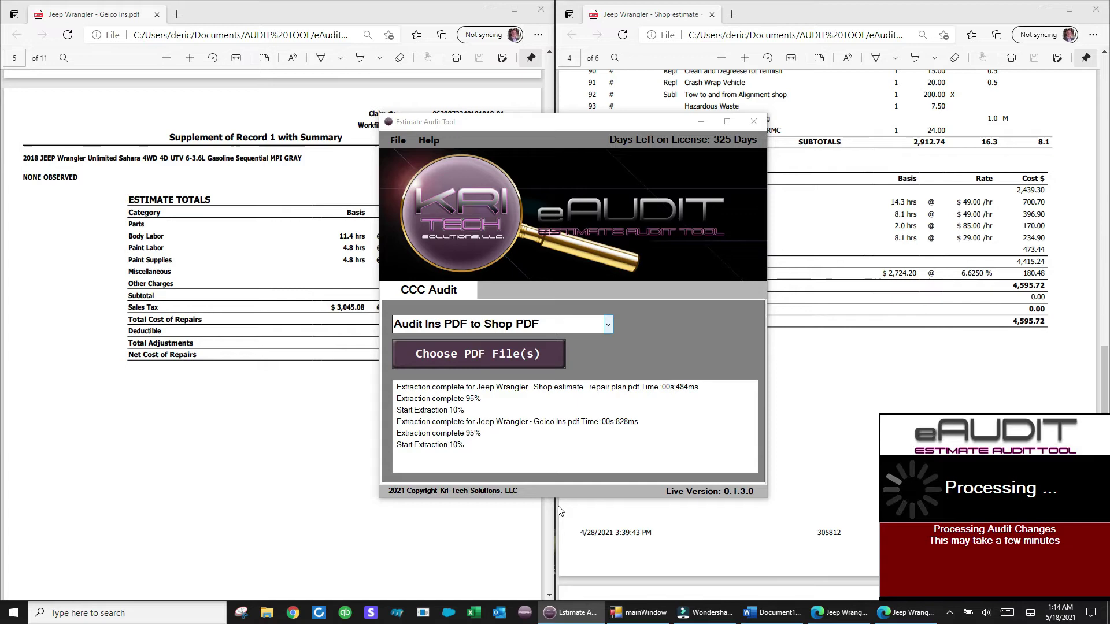
click(804, 89)
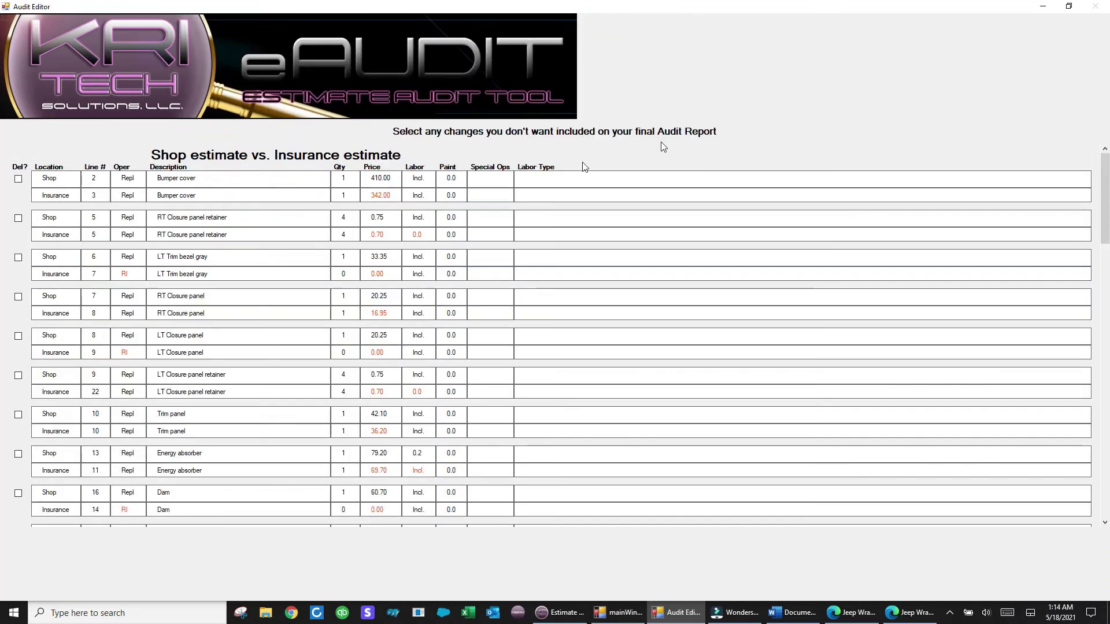
click(19, 180)
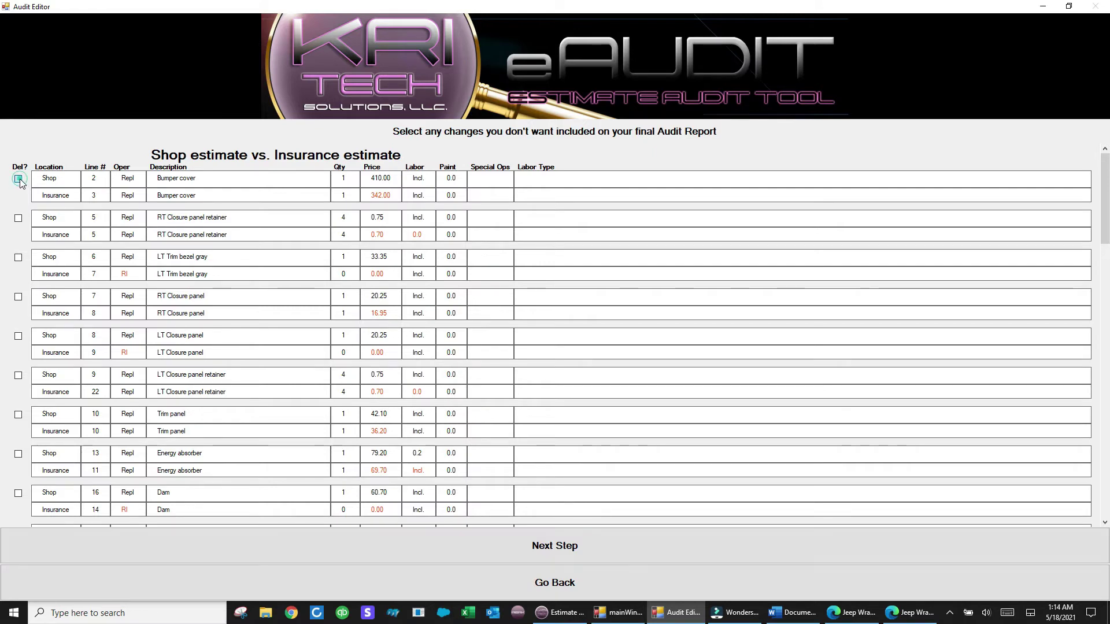
click(19, 180)
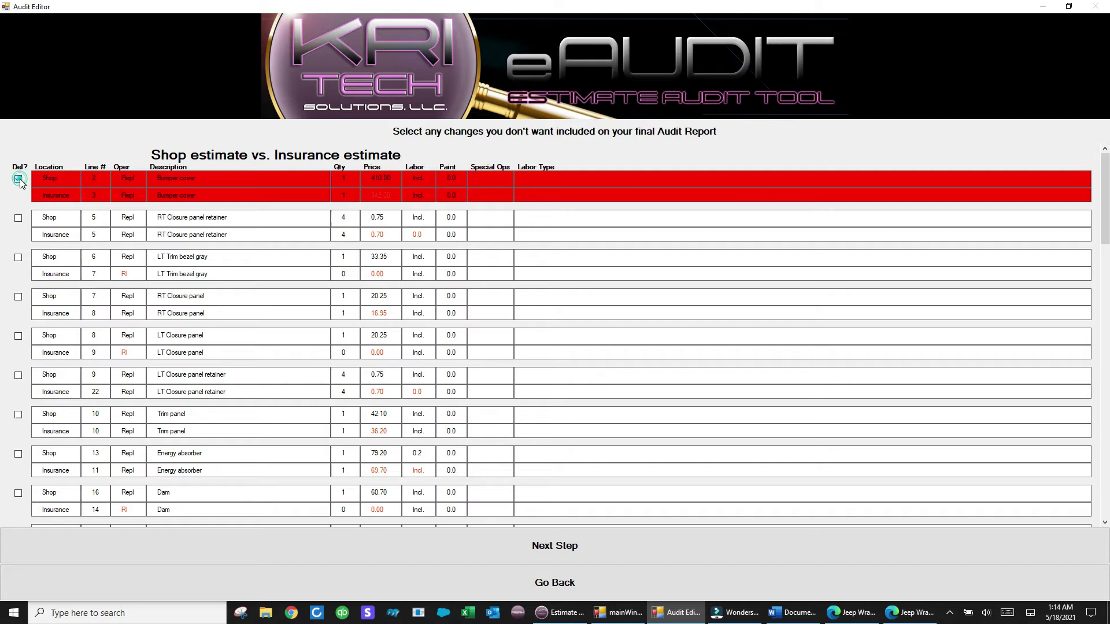
click(18, 179)
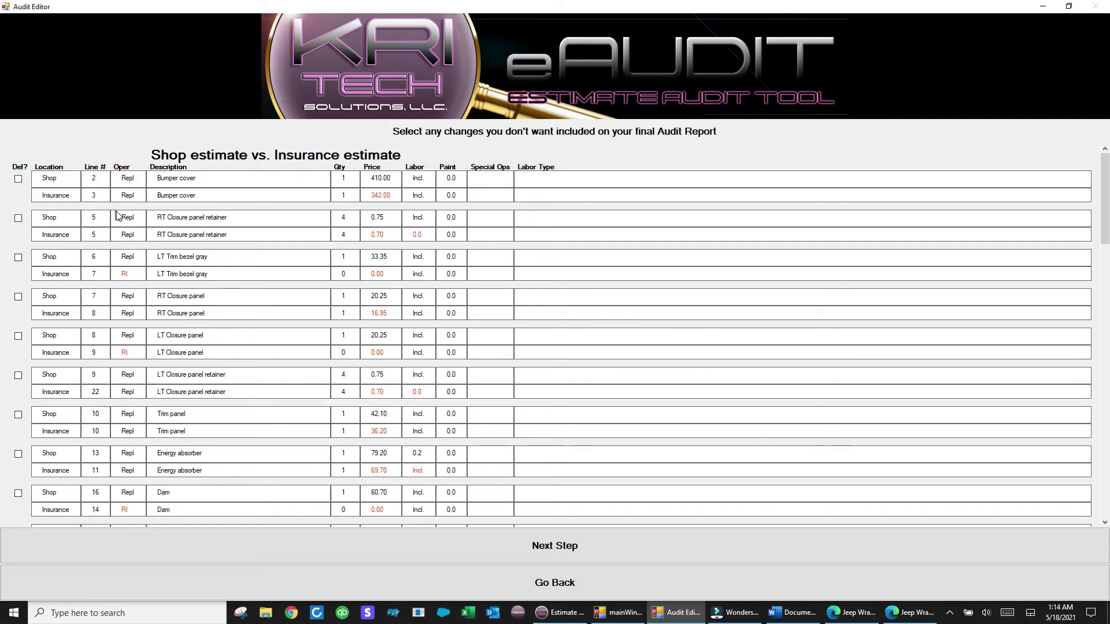
drag(1106, 215, 1104, 385)
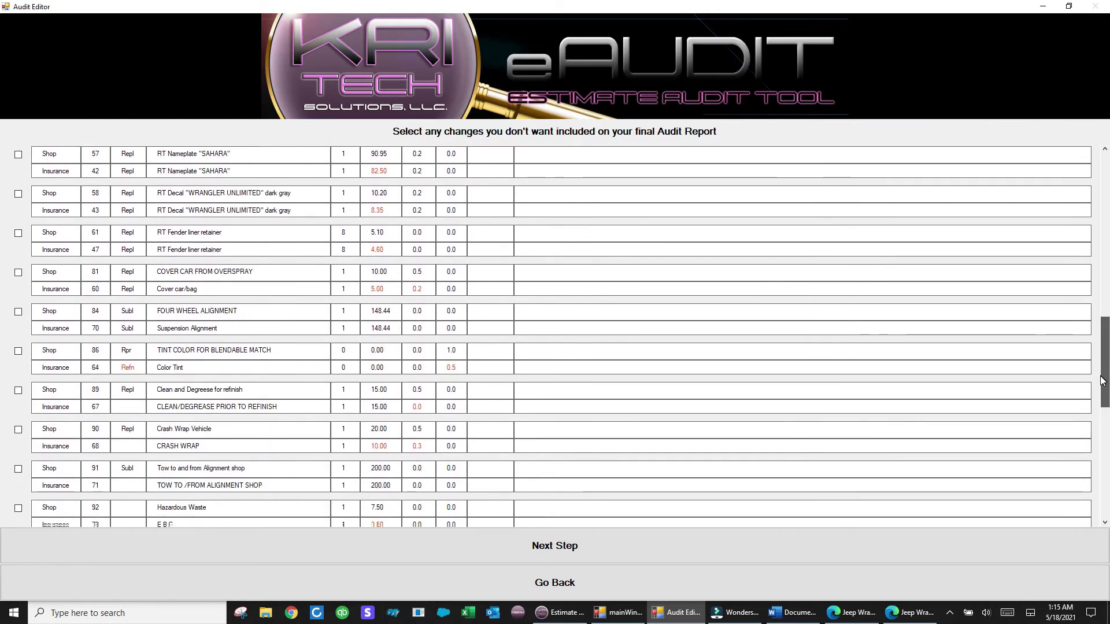
- Tick Del? for the four-wheel alignment pair and generate the eAudit Report
click(18, 305)
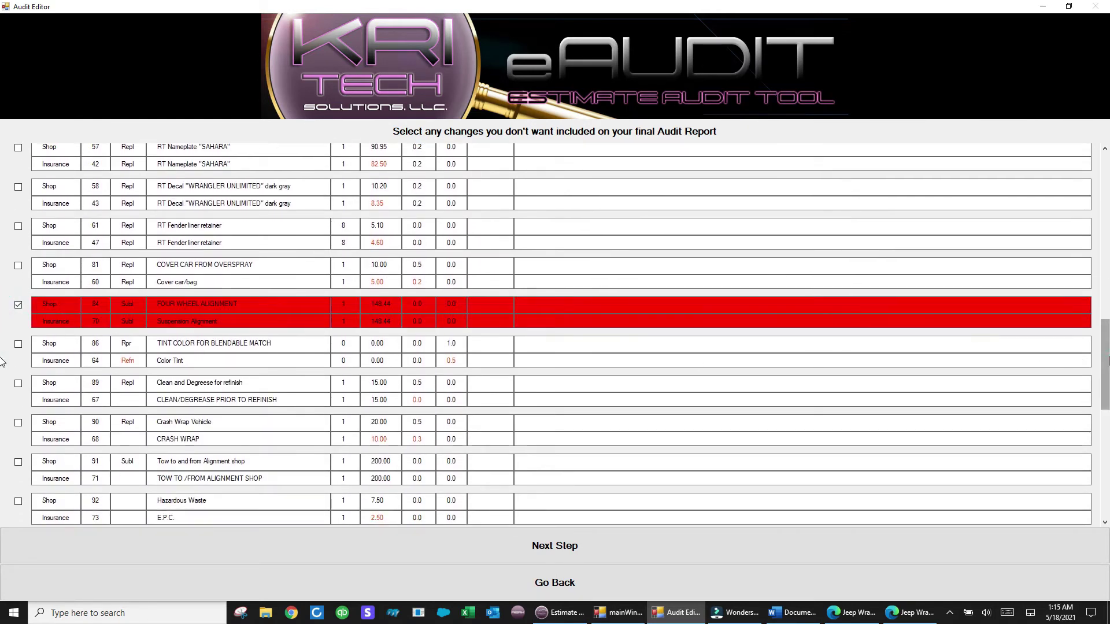
scroll(2, 359, down, 3)
scroll(3, 401, down, 3)
click(555, 546)
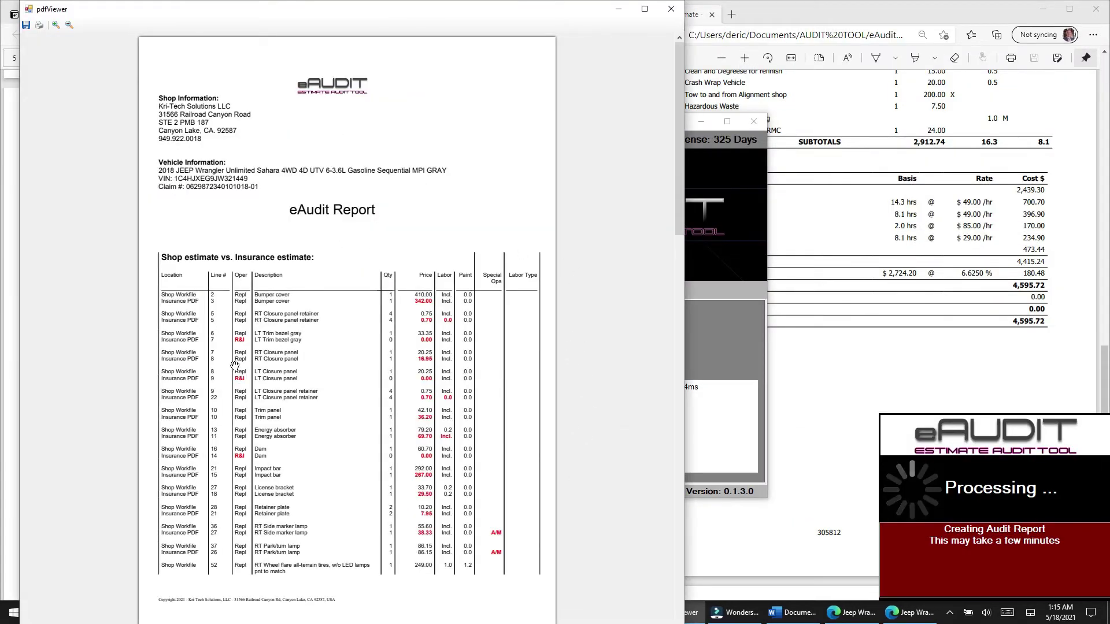
- Zoom in and review the report's differences and missing-lines tables ($313.67 difference), then minimize the viewer
click(58, 27)
click(57, 27)
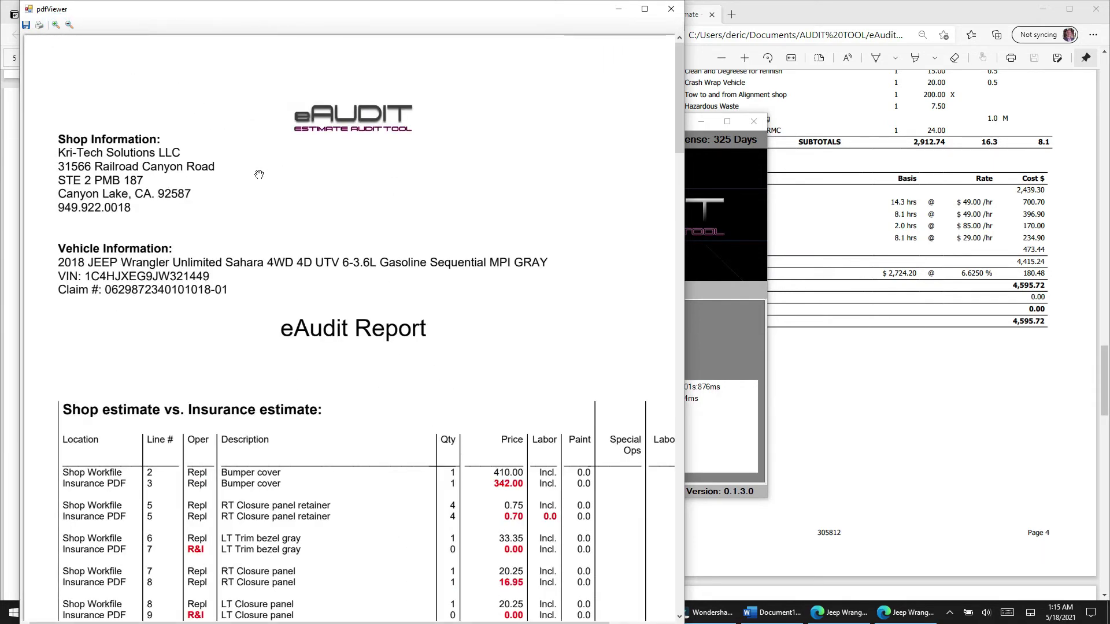
scroll(259, 174, down, 2)
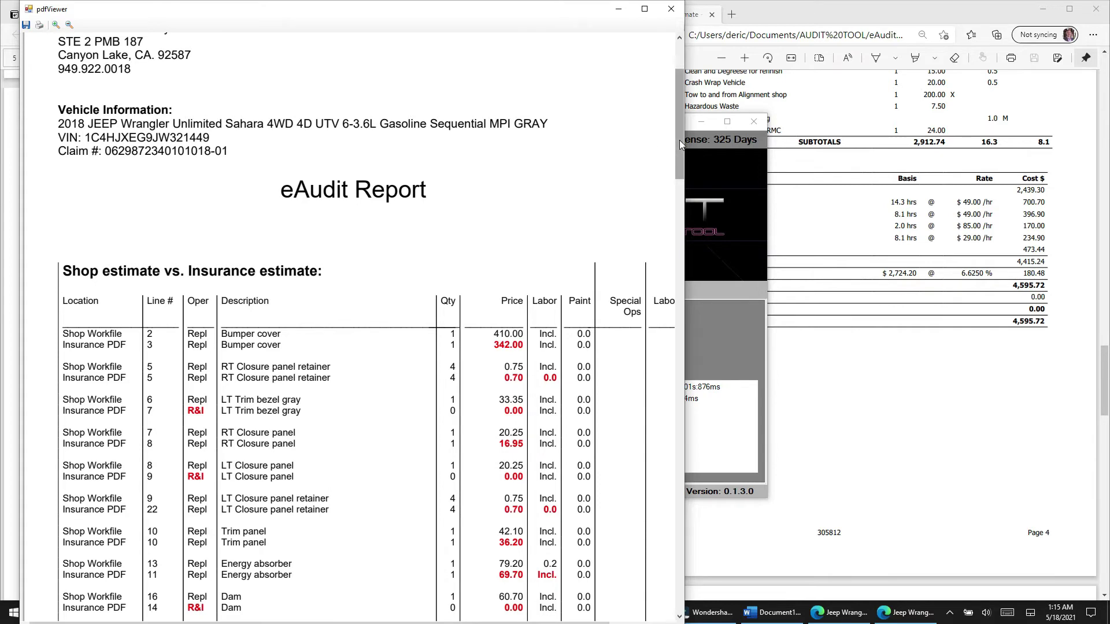
mouse_move(678, 139)
mouse_down()
mouse_move(663, 262)
mouse_move(674, 360)
mouse_up()
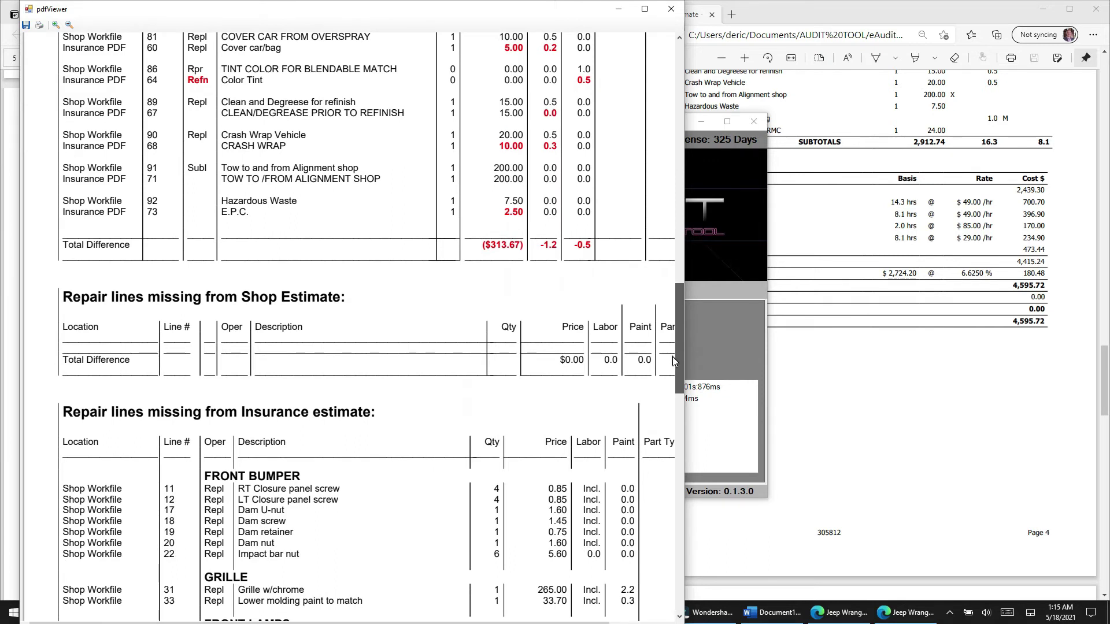
drag(674, 360, 674, 362)
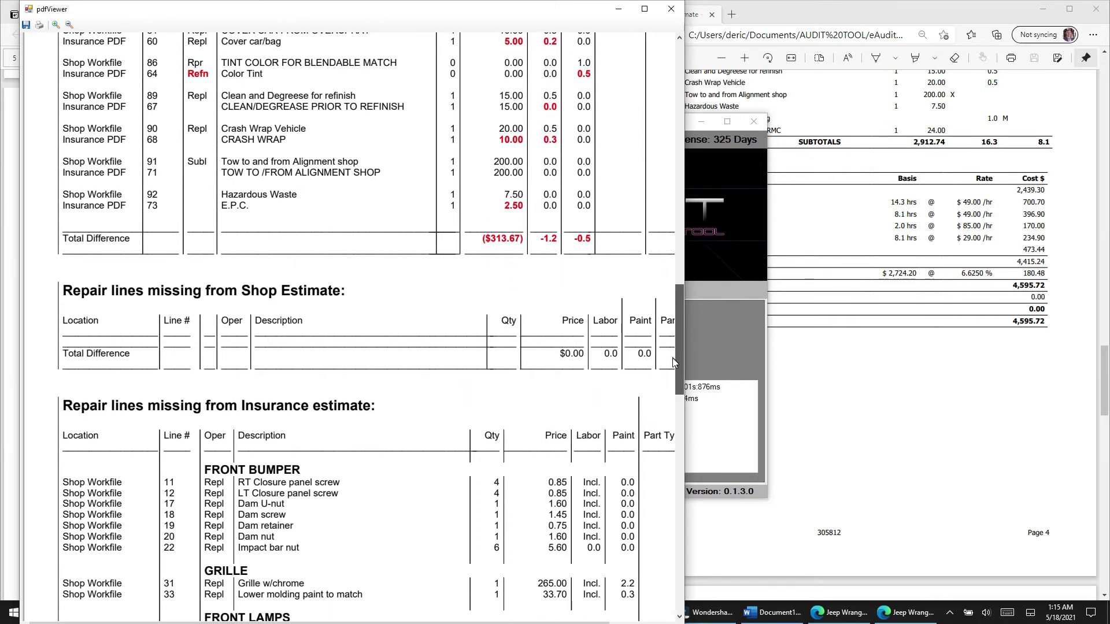
scroll(674, 363, down, 1)
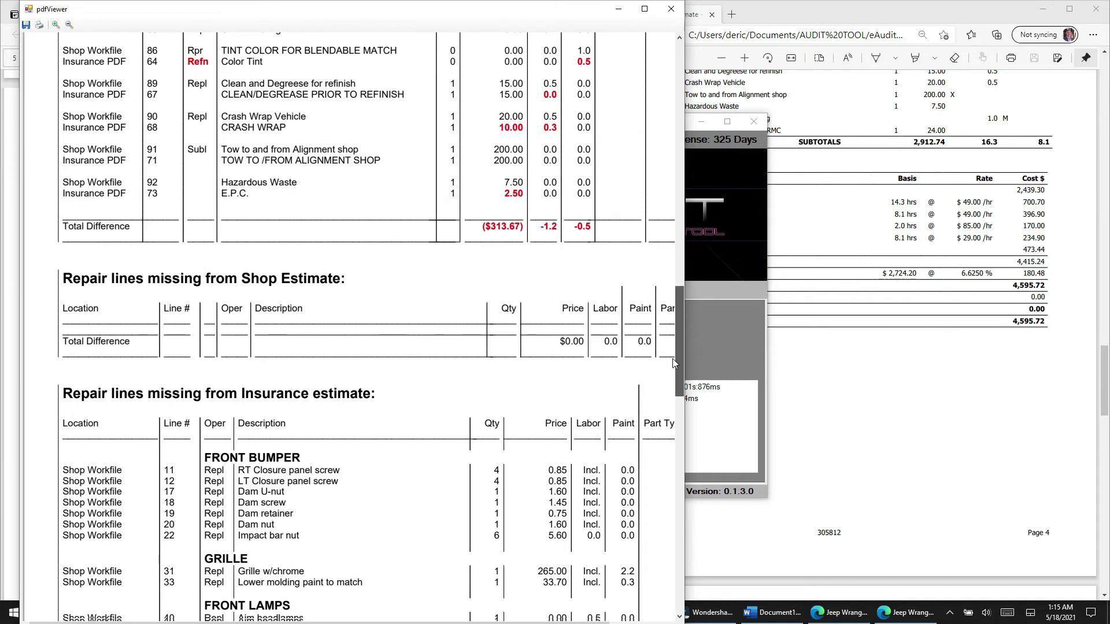
mouse_move(673, 362)
mouse_down()
mouse_move(680, 472)
mouse_move(678, 392)
mouse_up()
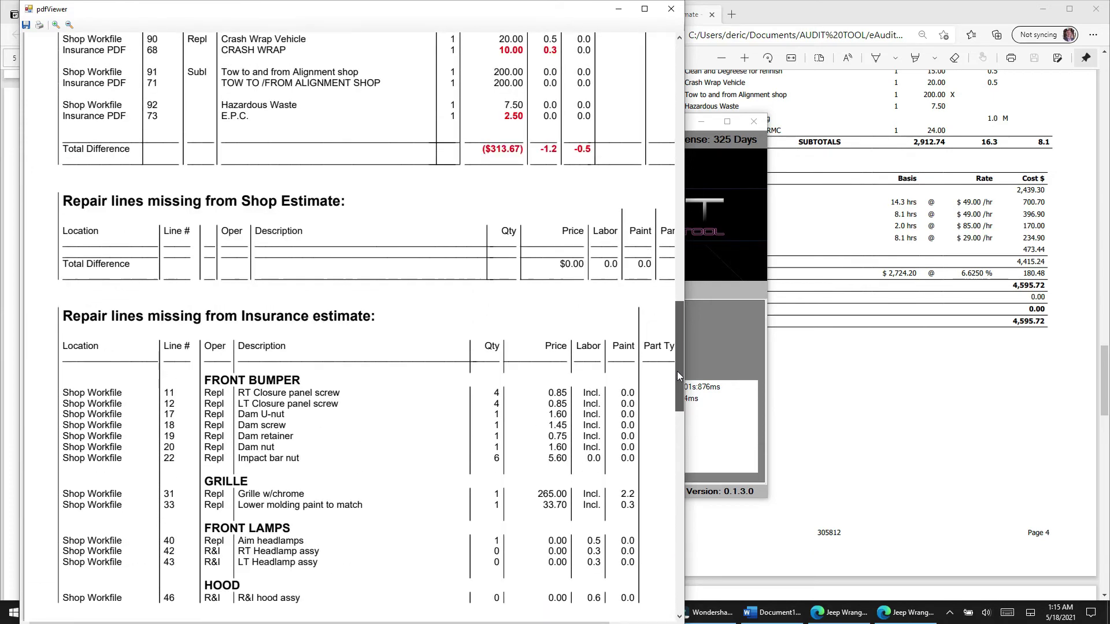
drag(677, 375, 652, 109)
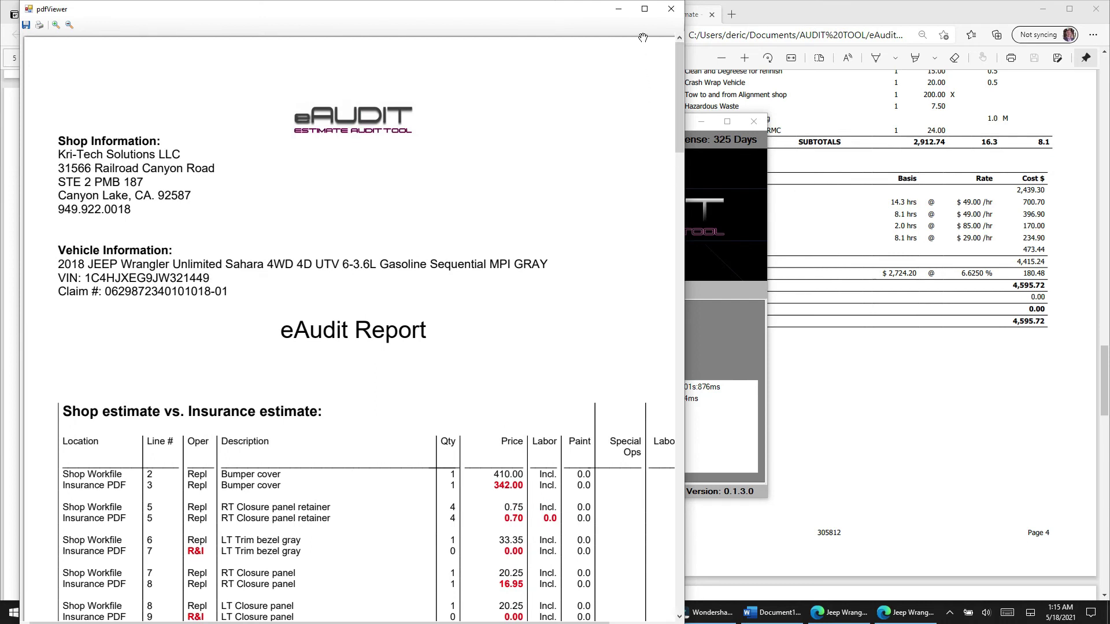
click(620, 10)
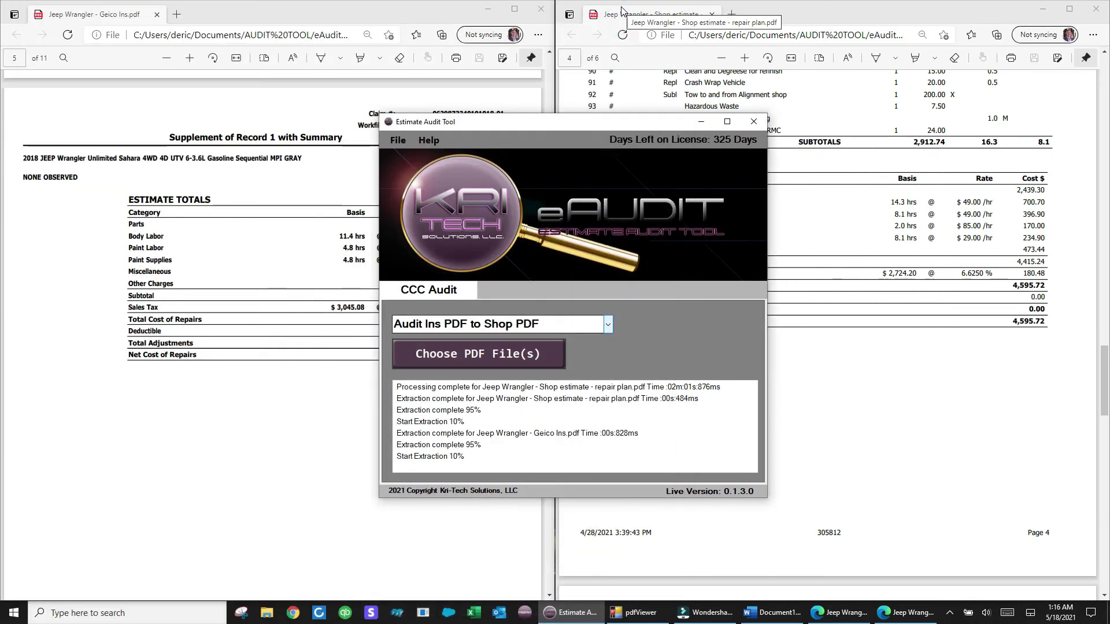